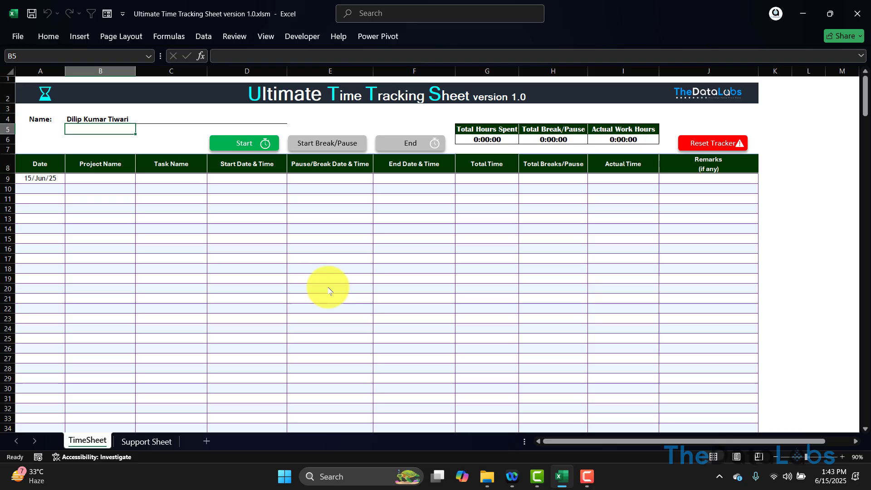
Step: Set row 9 to Project 1 and Task 1 using the dropdowns
click(113, 178)
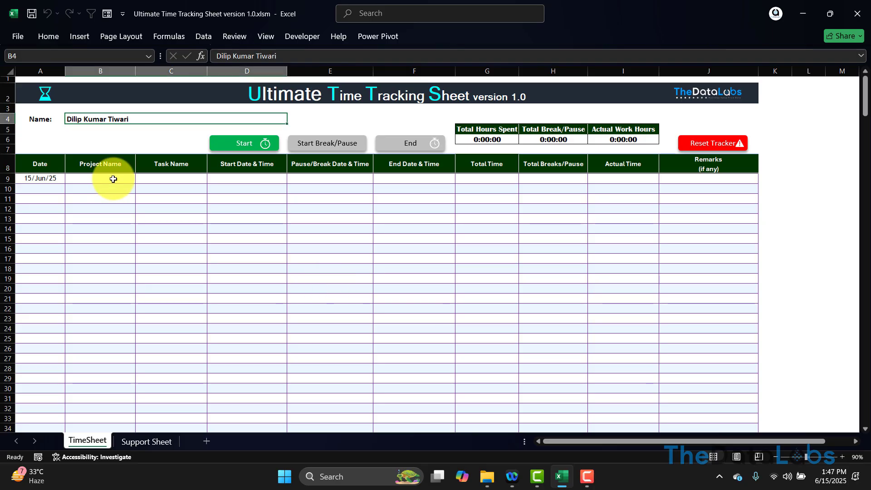
click(140, 178)
click(82, 188)
click(171, 178)
click(211, 178)
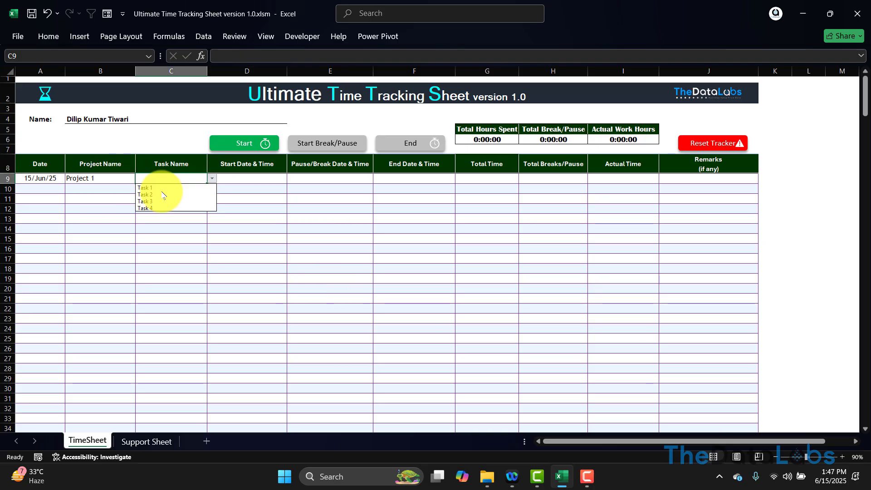
click(149, 187)
click(257, 177)
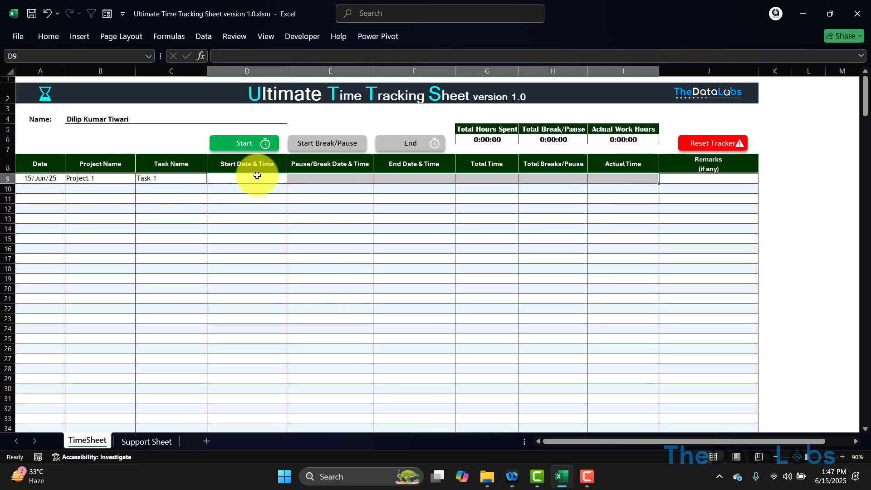
click(684, 180)
Step: Time the row 9 task with Start, one break and End to compute its totals
click(257, 143)
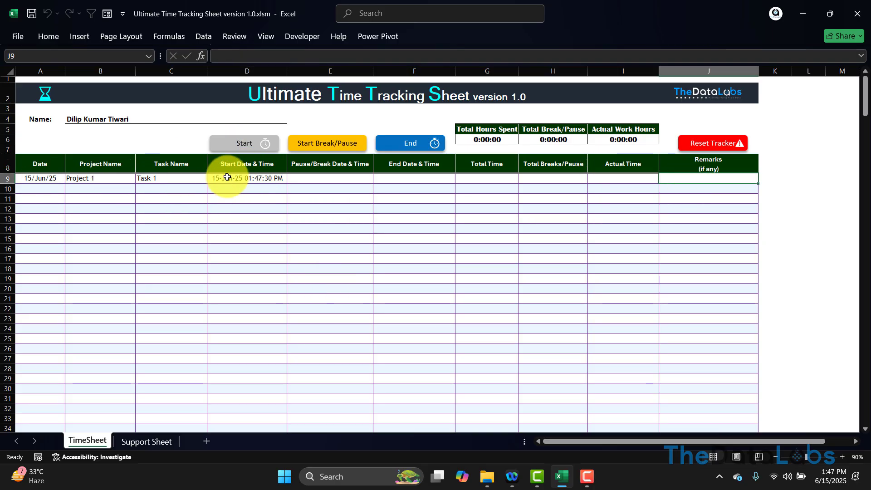
click(337, 144)
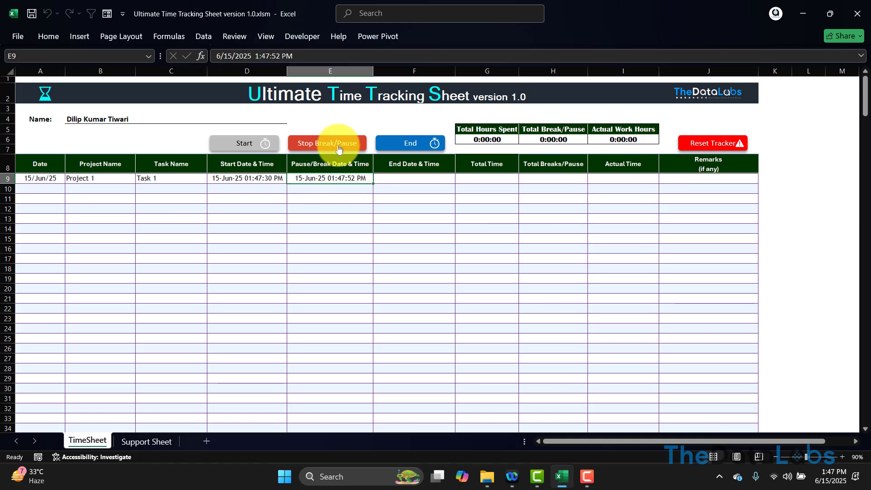
click(329, 146)
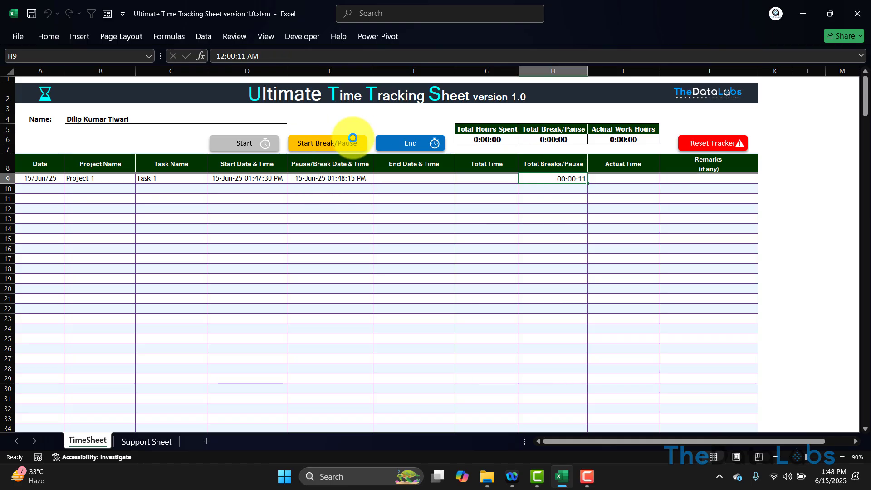
click(409, 143)
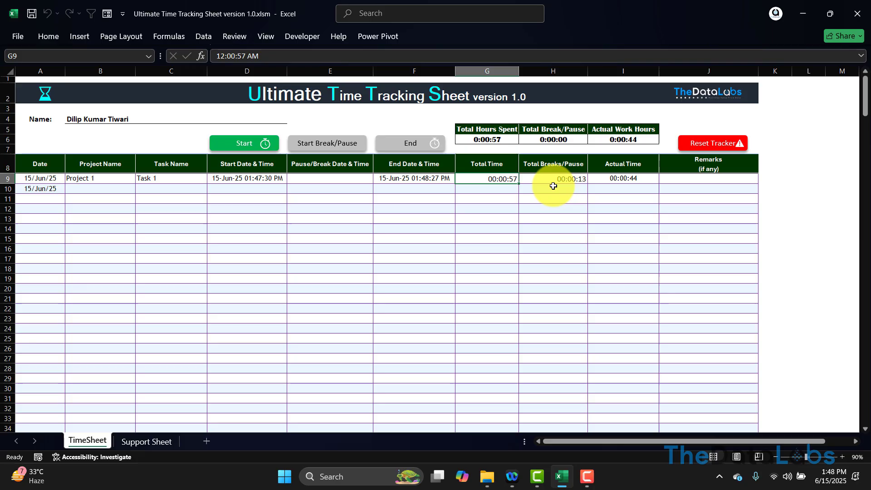
Step: Clear the missing-project warning, enter Project 2 / Task 2 in row 10, and time it
click(241, 143)
key(Return)
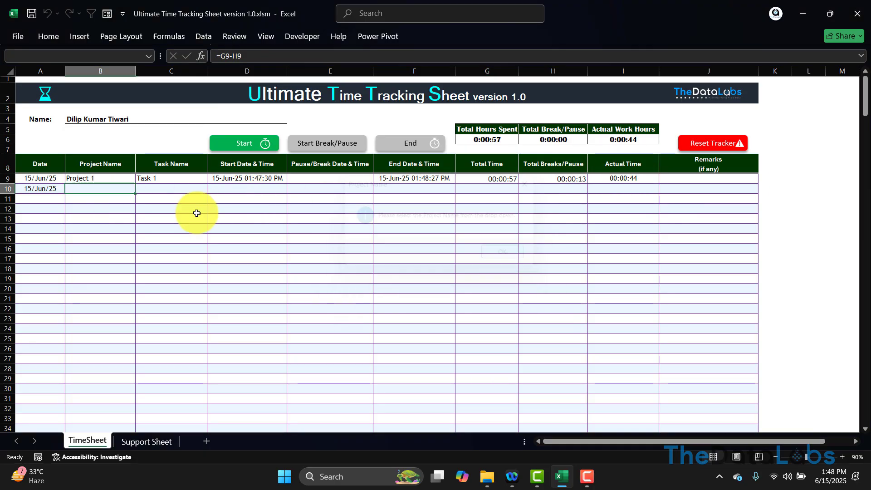
text(Project 2)
key(Tab)
text(Task 2)
click(245, 144)
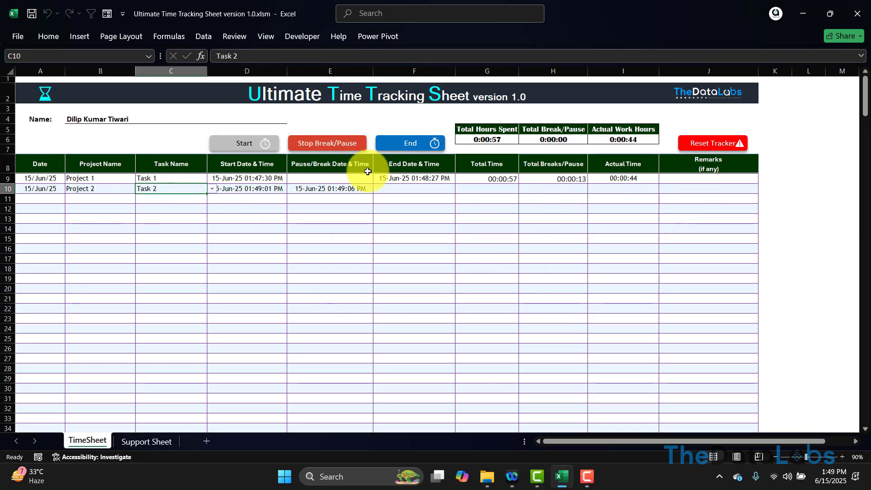
click(403, 143)
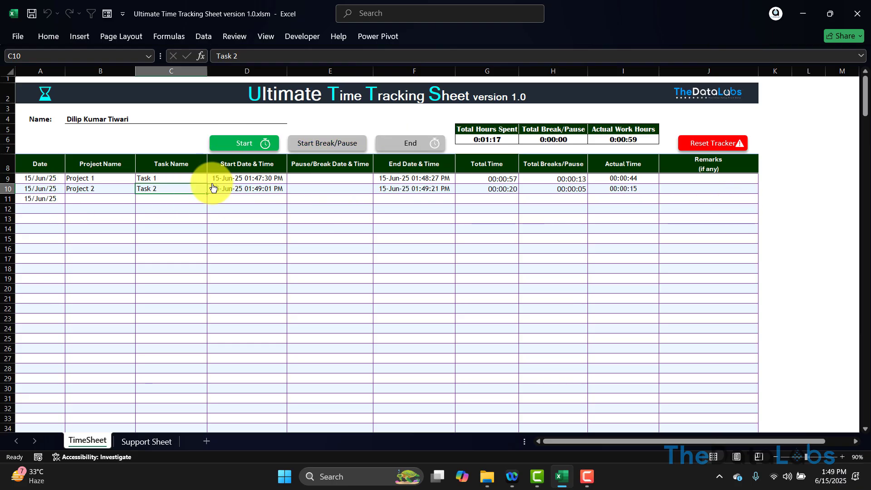
Step: Enter Project 3 / Task 3 in row 11 and time it from Start to End
drag(40, 178, 53, 307)
click(42, 198)
key(Tab)
text(Project 3)
key(Tab)
text(Task 3)
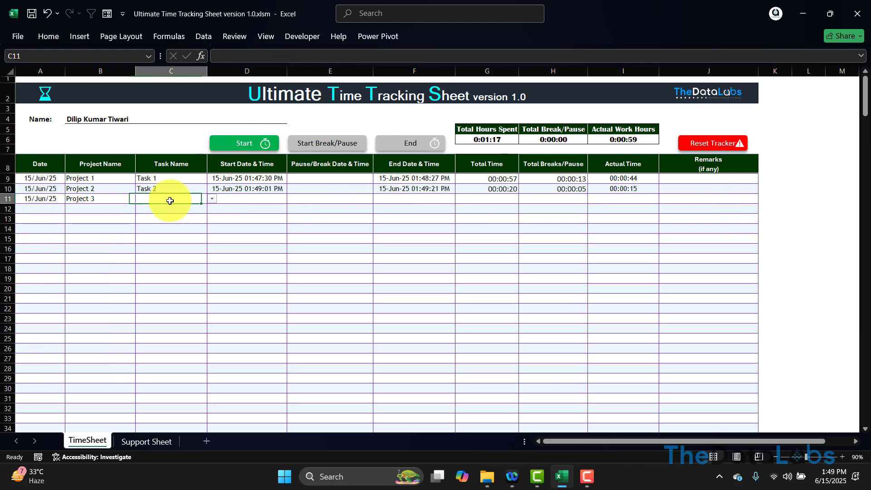
click(244, 143)
click(395, 143)
click(46, 208)
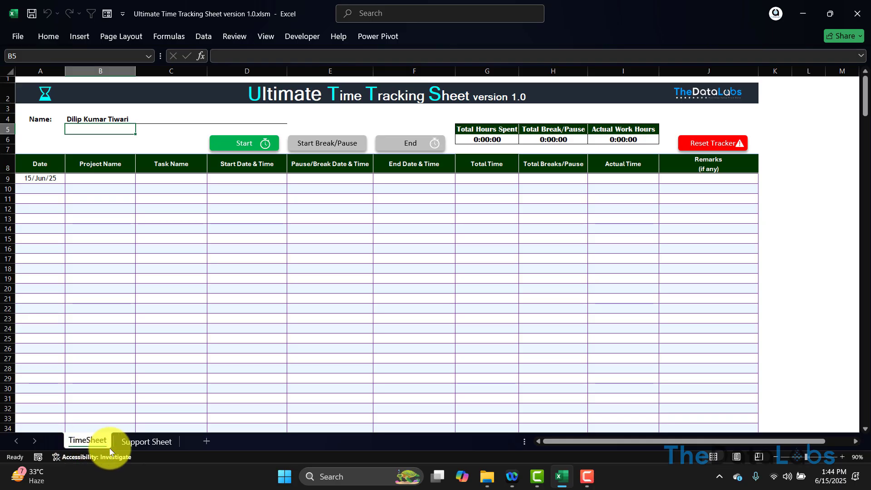
click(132, 443)
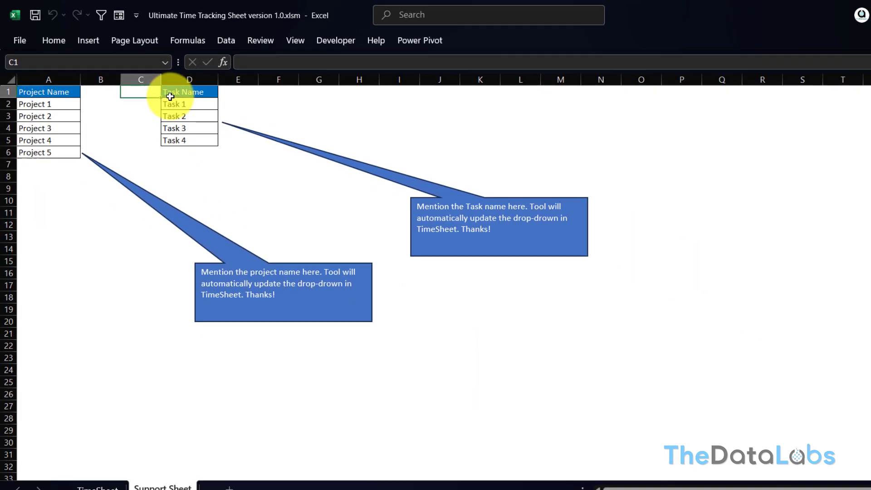
click(89, 441)
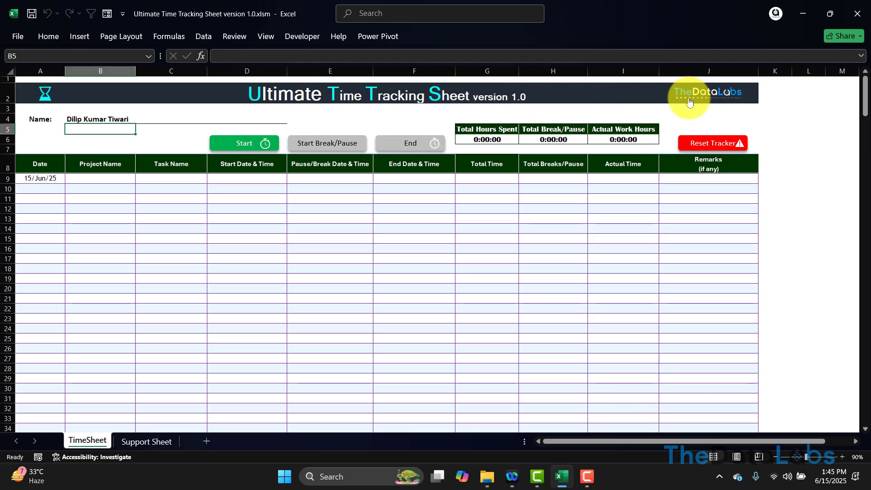
click(68, 120)
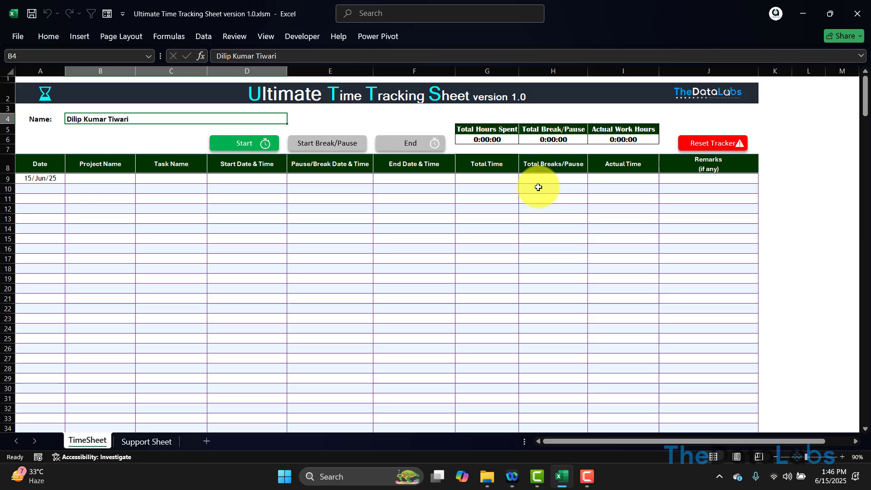
Step: Choose Project 1 in B9 and Task 1 in C9, leaving D9–J9 empty
click(119, 177)
click(140, 178)
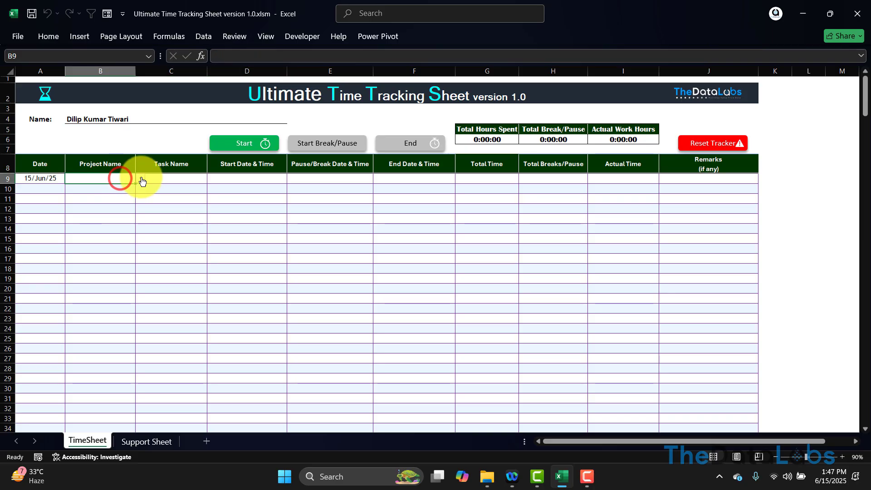
click(82, 188)
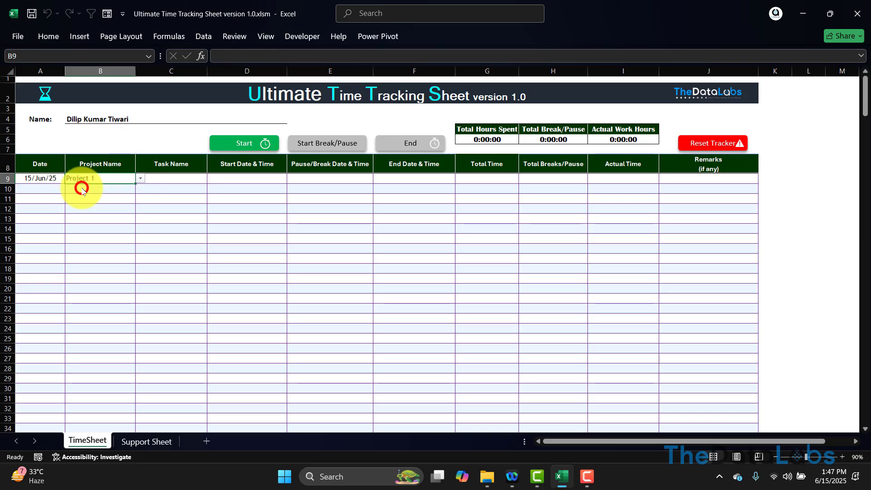
click(189, 178)
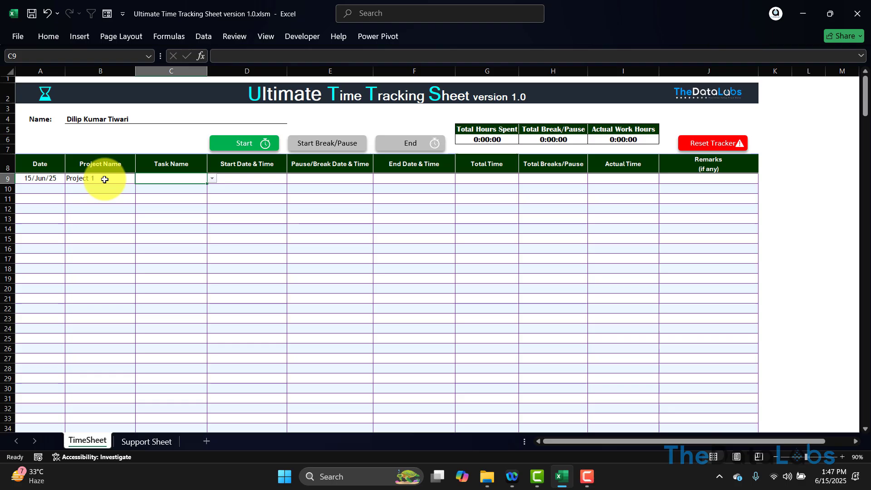
click(211, 180)
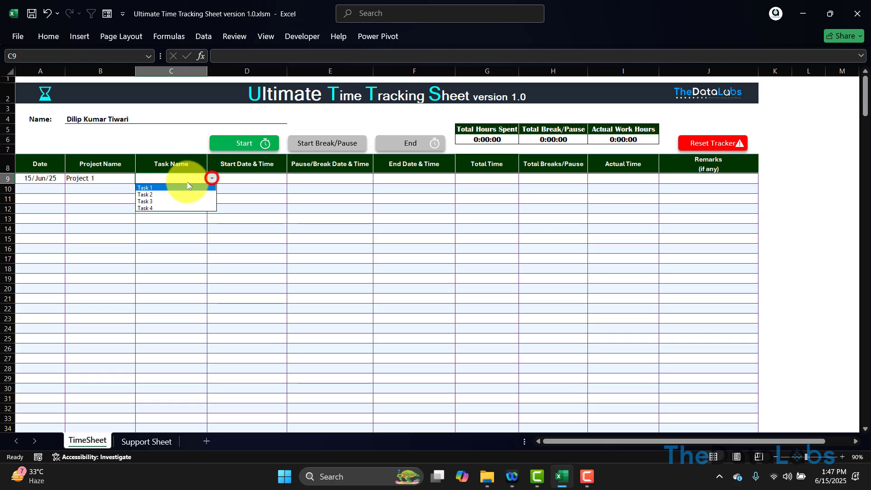
click(160, 188)
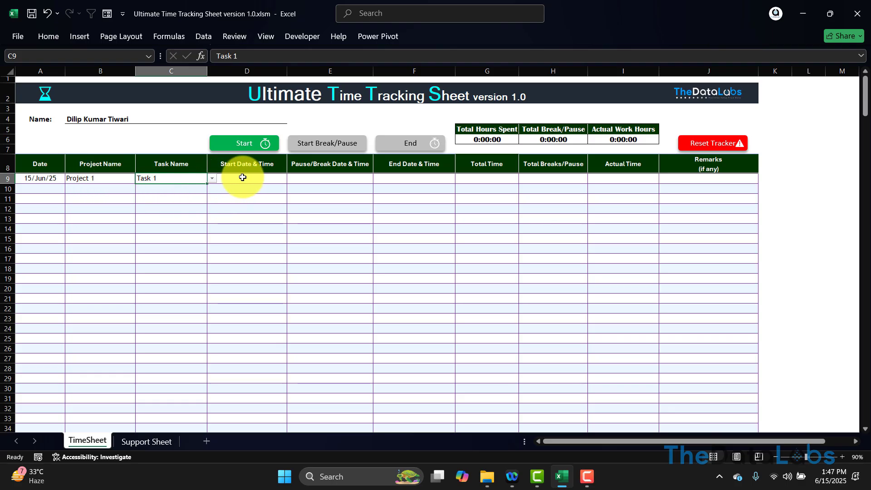
drag(242, 178, 604, 178)
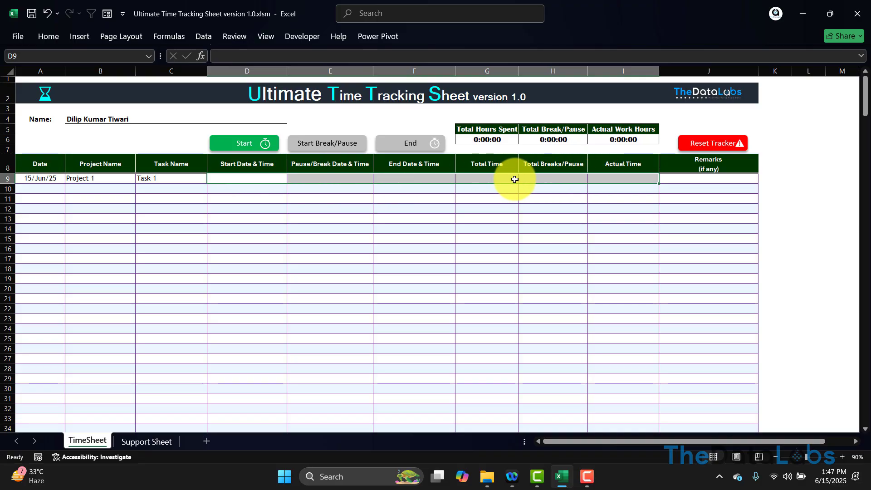
click(686, 179)
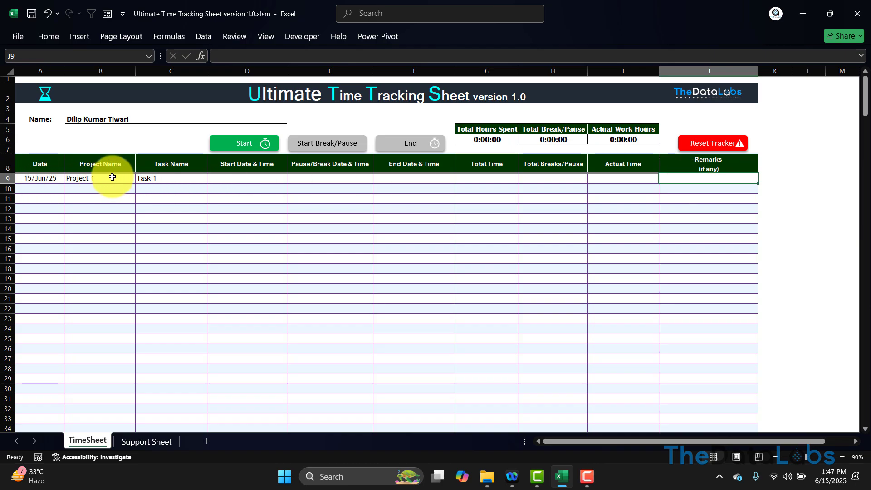
Step: Start the row 9 timer, recording a start time of 15-Jun-25 01:47:30 PM
click(228, 146)
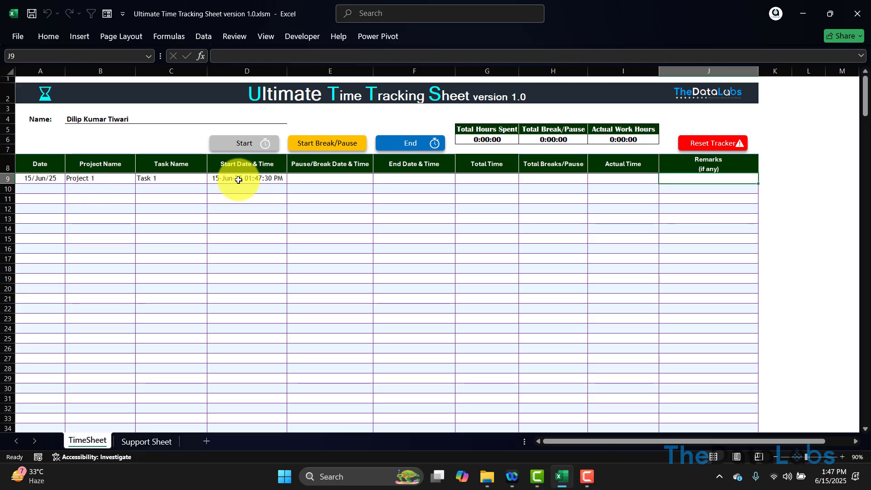
Step: Log two breaks on the row 9 task, bringing its break total to 00:00:13
click(343, 150)
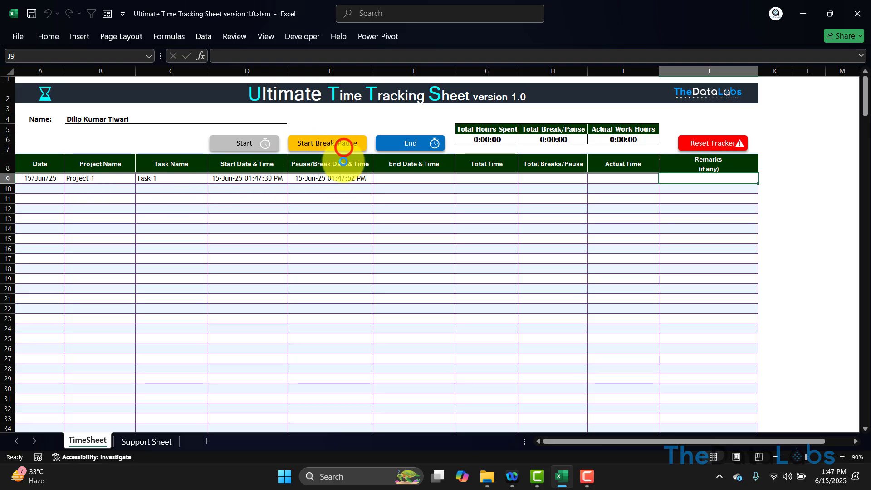
click(308, 179)
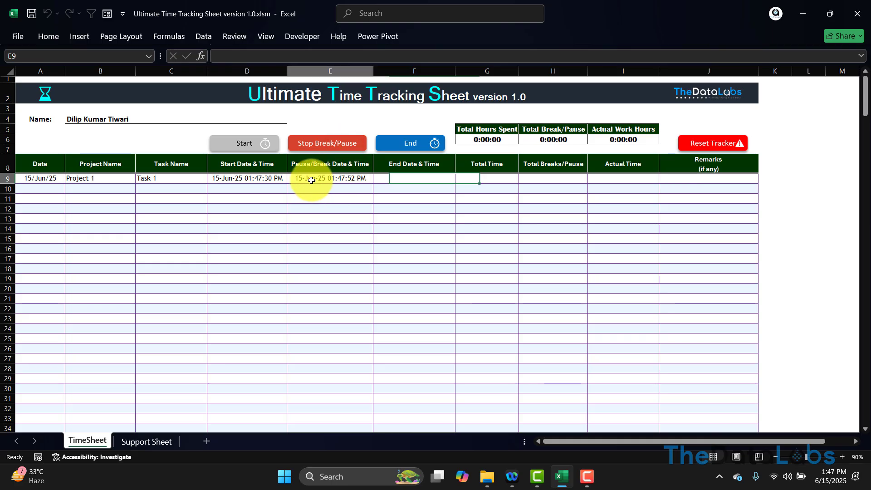
click(328, 143)
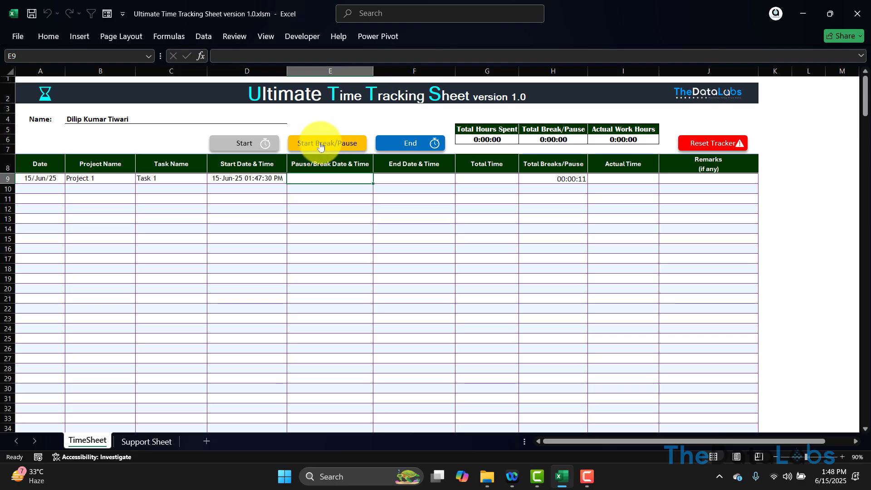
click(558, 180)
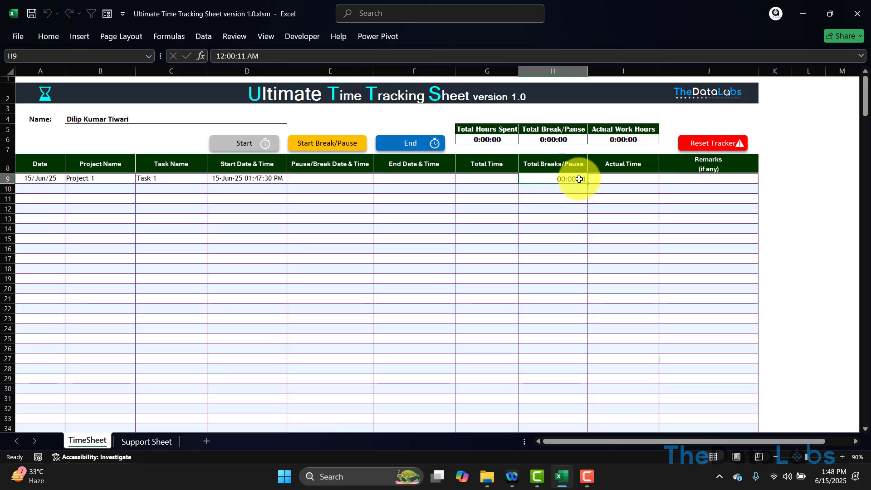
click(351, 139)
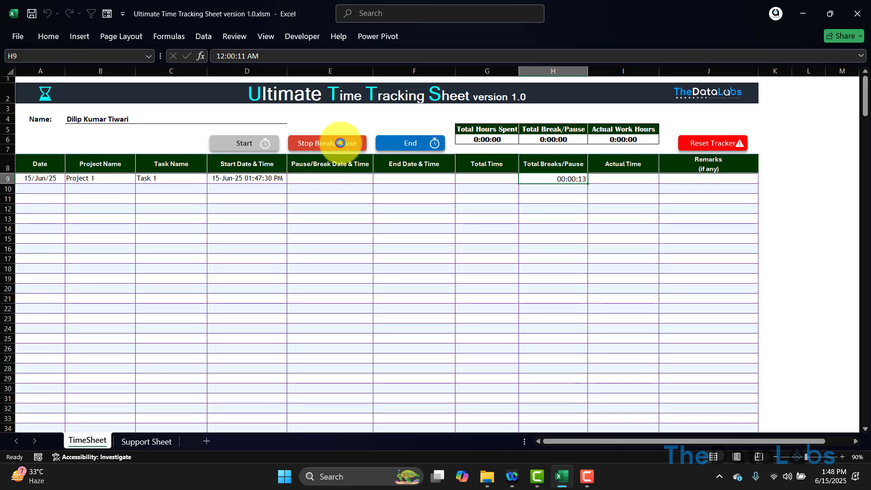
click(340, 143)
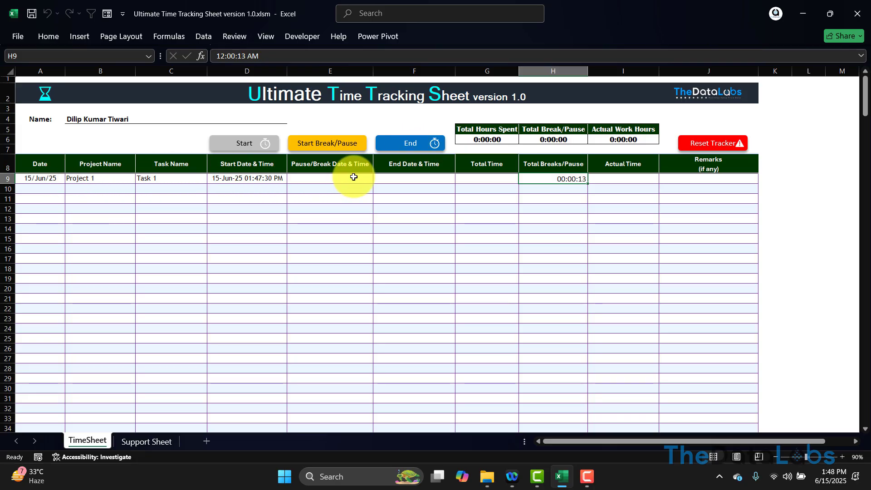
Step: End row 9 at 01:48:27 PM and verify Total 00:00:57 and Actual 00:00:44 (=G9-H9)
click(414, 148)
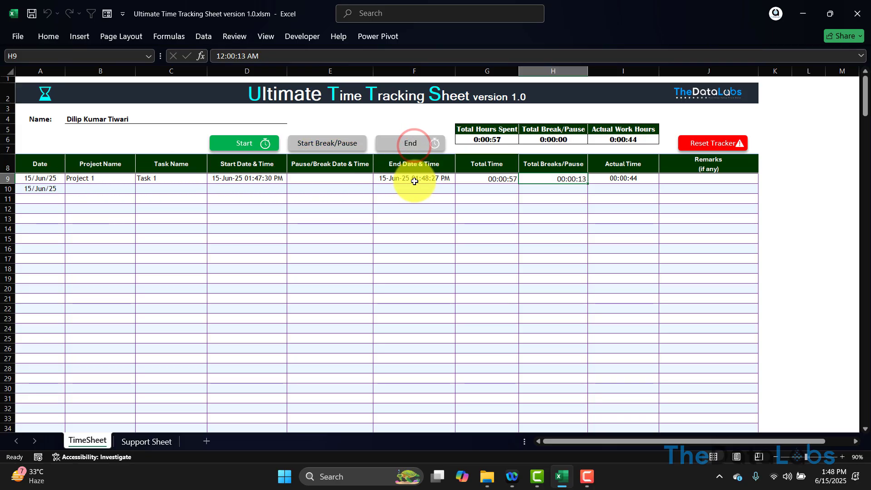
click(496, 177)
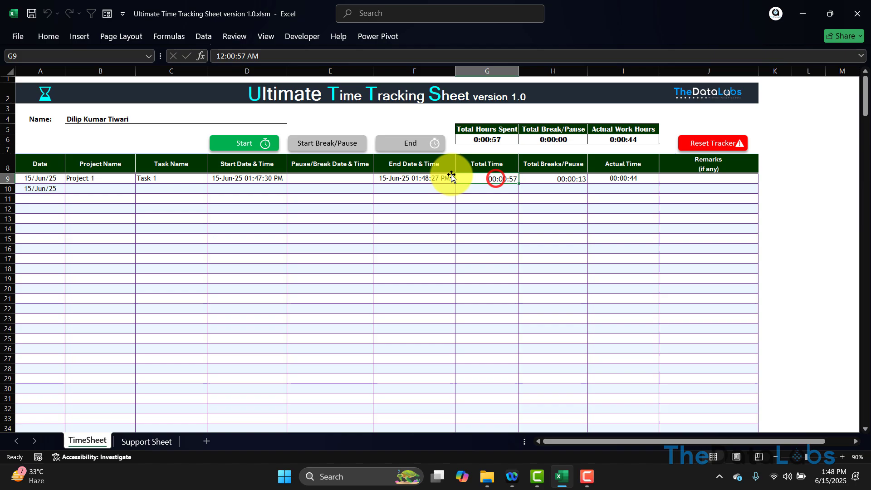
click(245, 175)
click(422, 181)
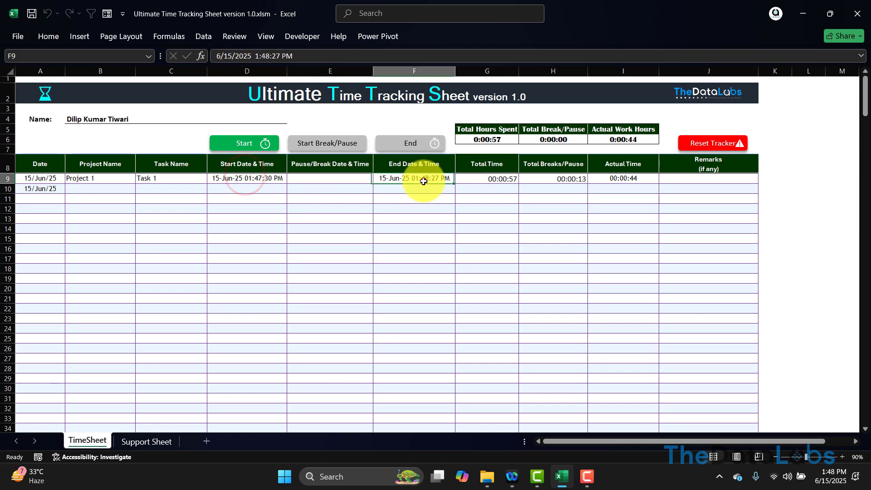
click(485, 179)
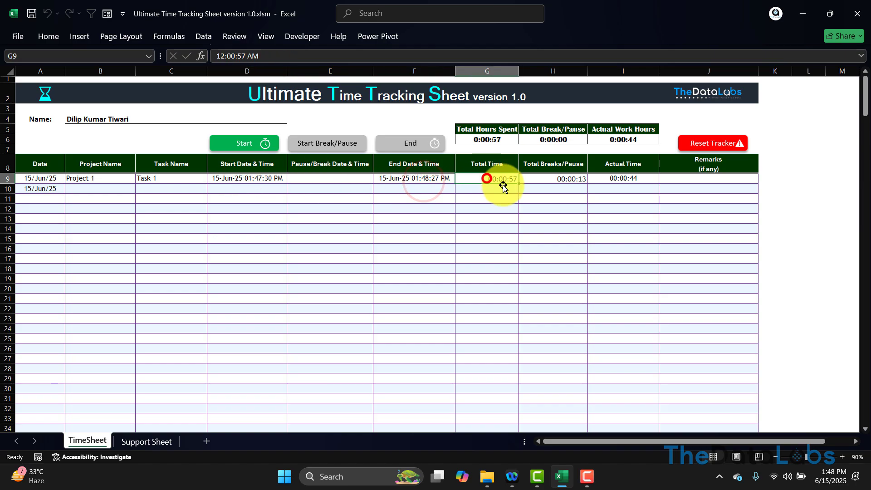
click(553, 178)
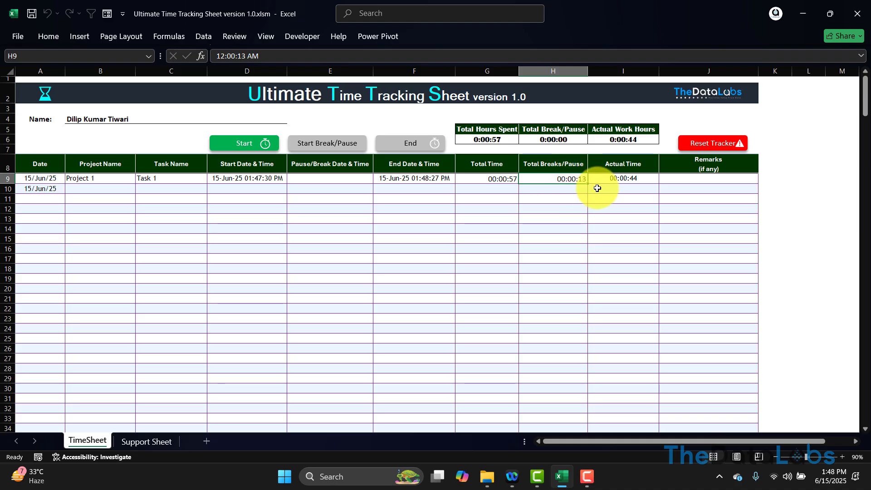
click(624, 181)
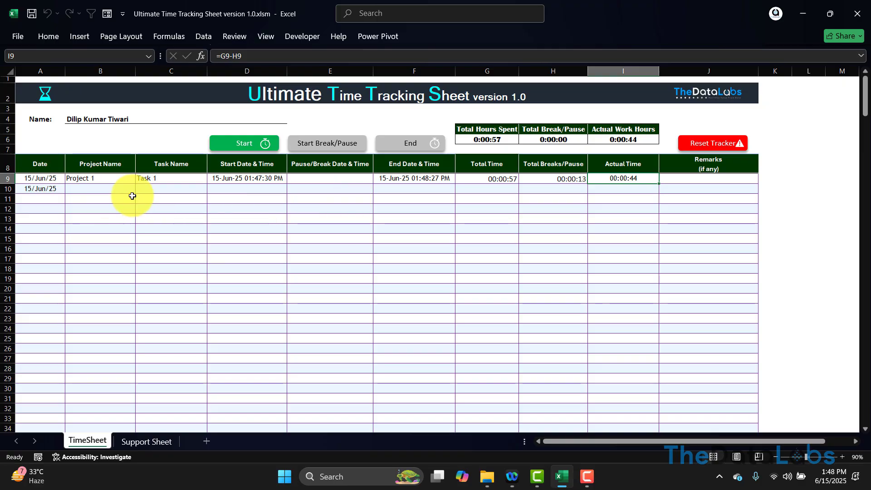
Step: After the missing project name warning, pick Project 2 in B10 and Task 2 in C10
click(247, 146)
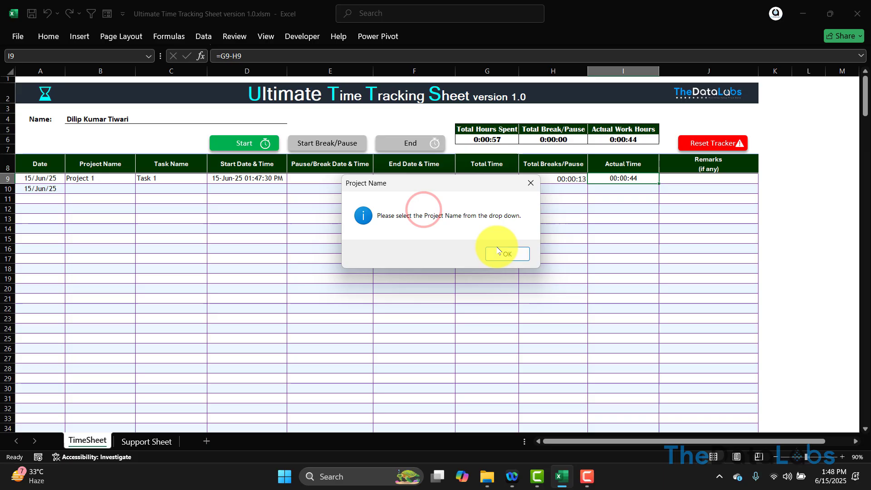
click(507, 254)
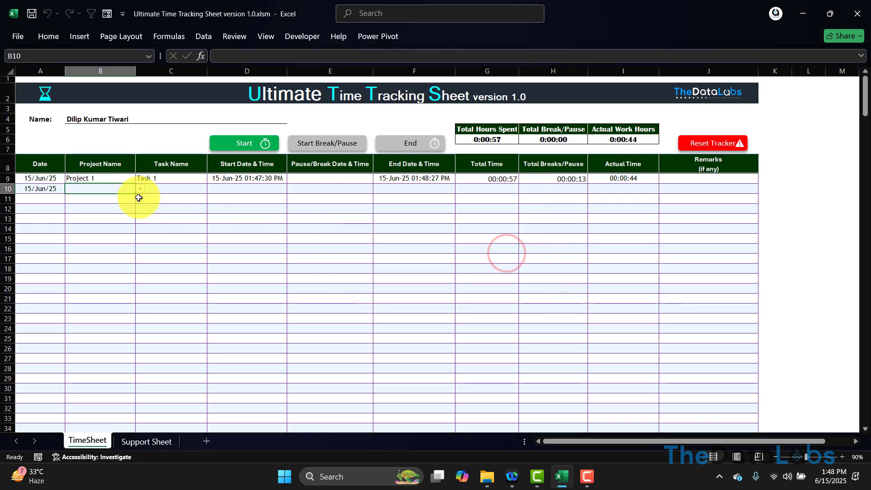
click(140, 188)
click(96, 205)
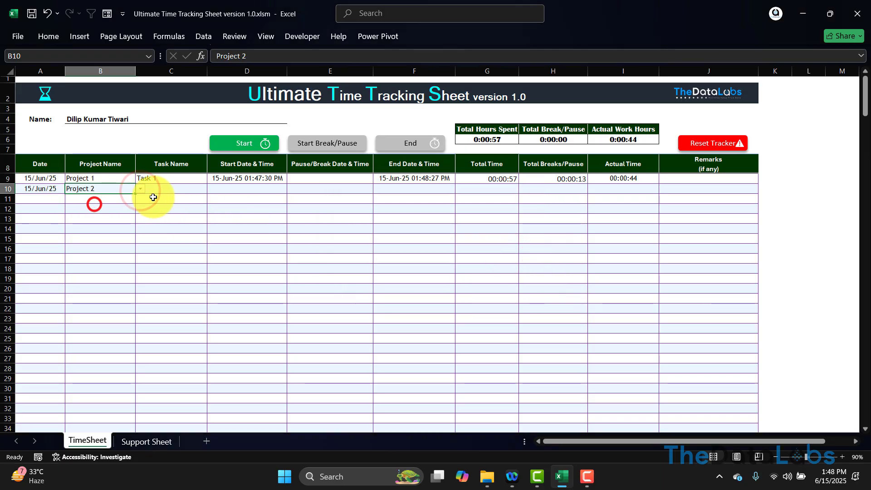
click(169, 189)
click(212, 189)
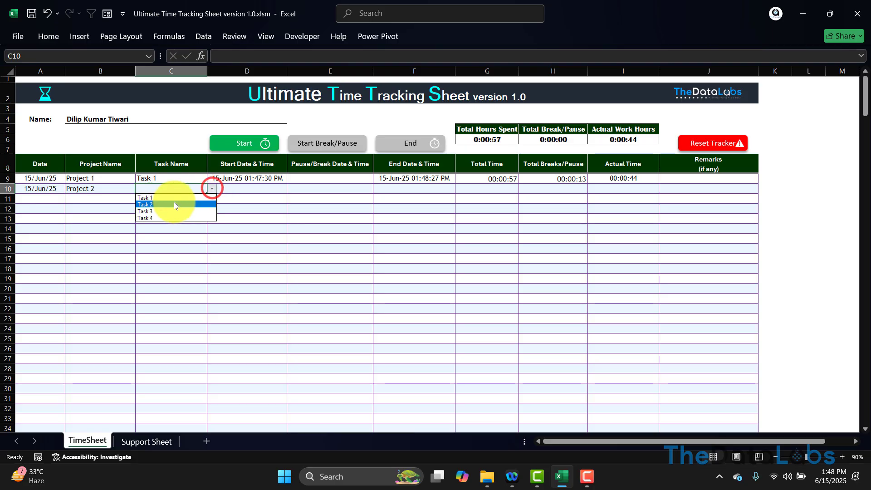
click(171, 202)
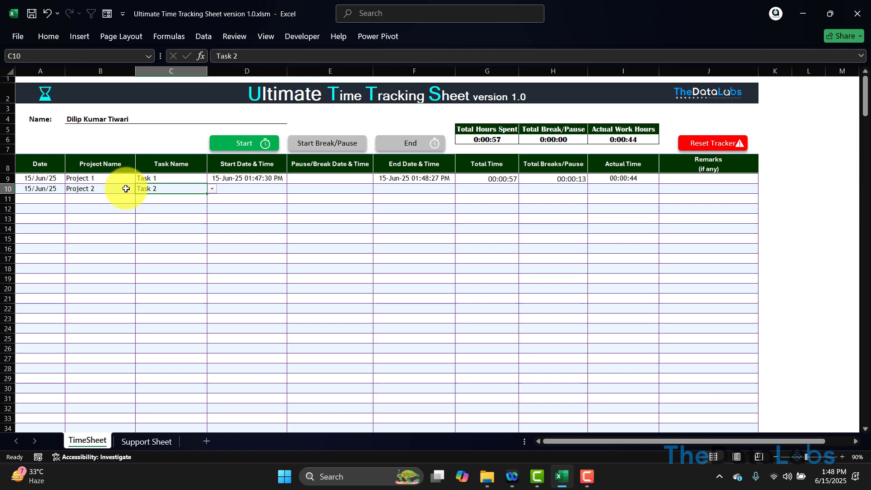
Step: Start the Project 2 timer and log a 00:00:05 break in row 10
click(247, 143)
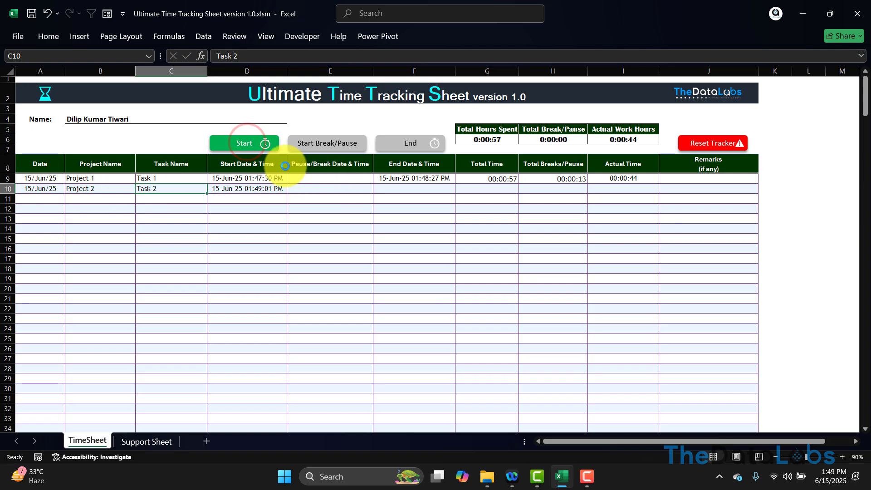
click(320, 147)
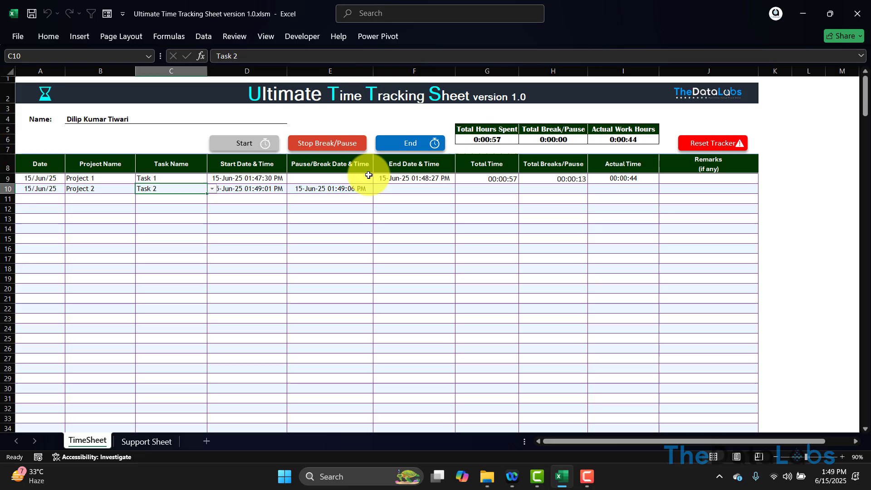
click(344, 144)
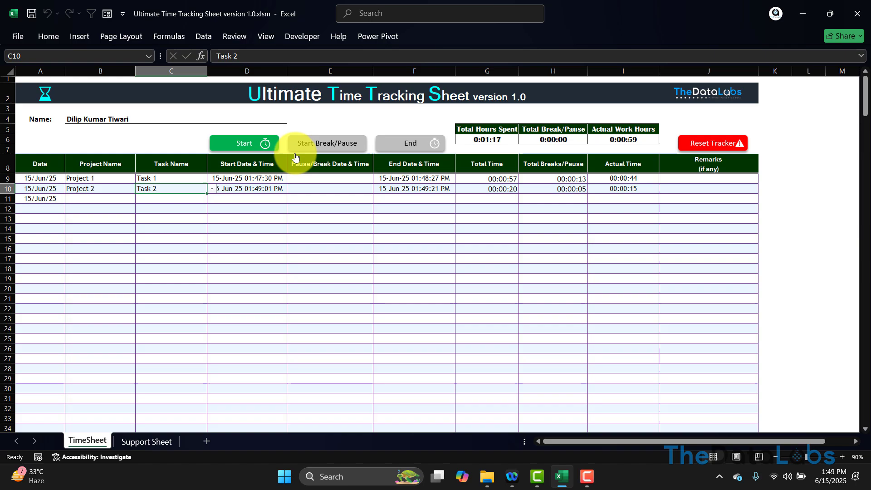
drag(39, 183, 53, 388)
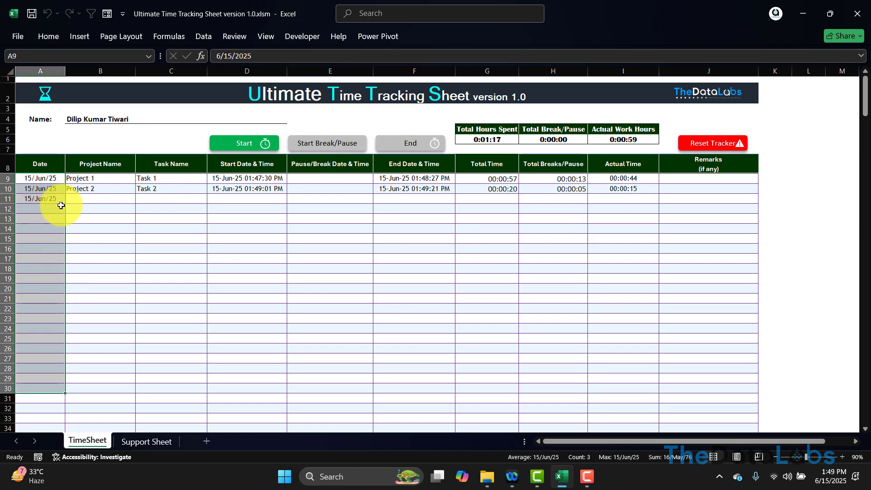
click(104, 200)
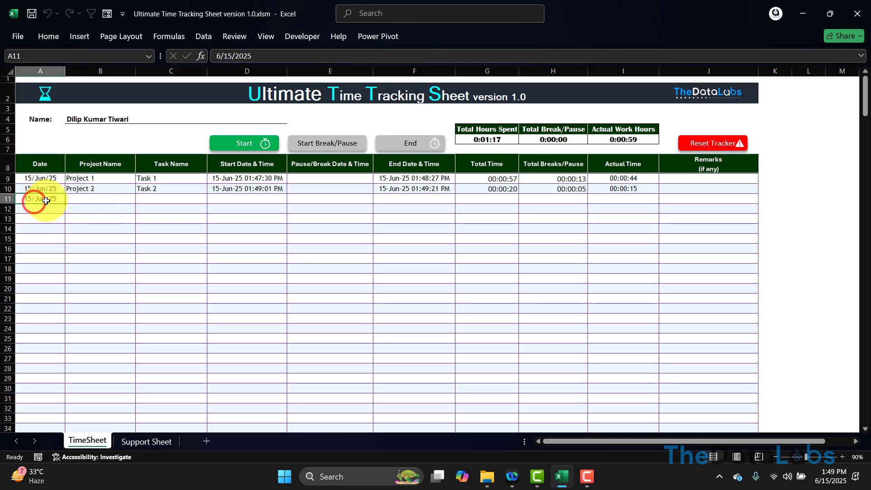
click(85, 188)
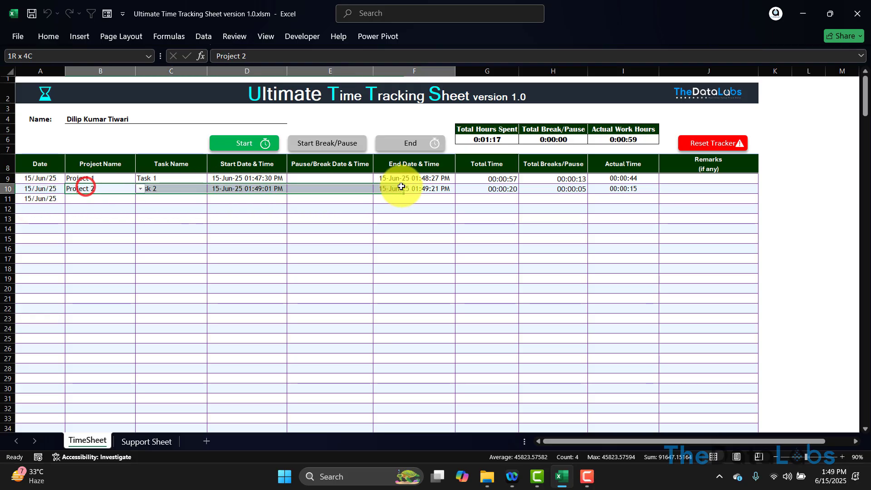
click(443, 188)
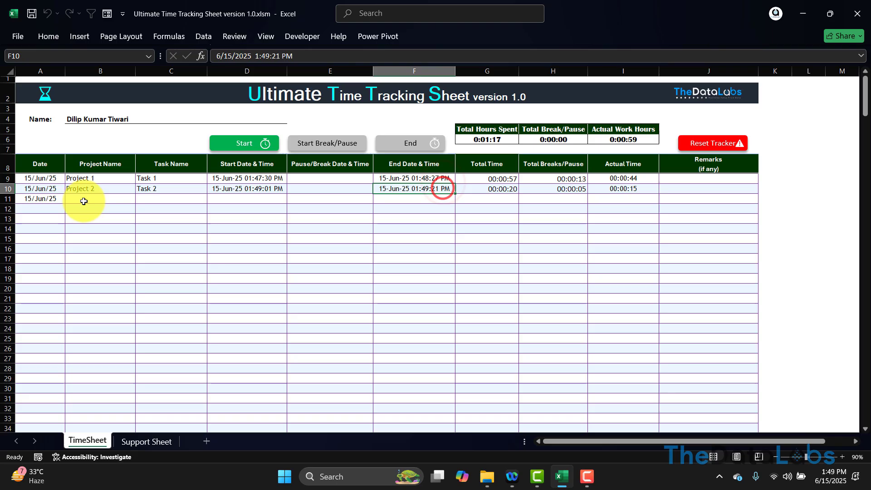
click(47, 201)
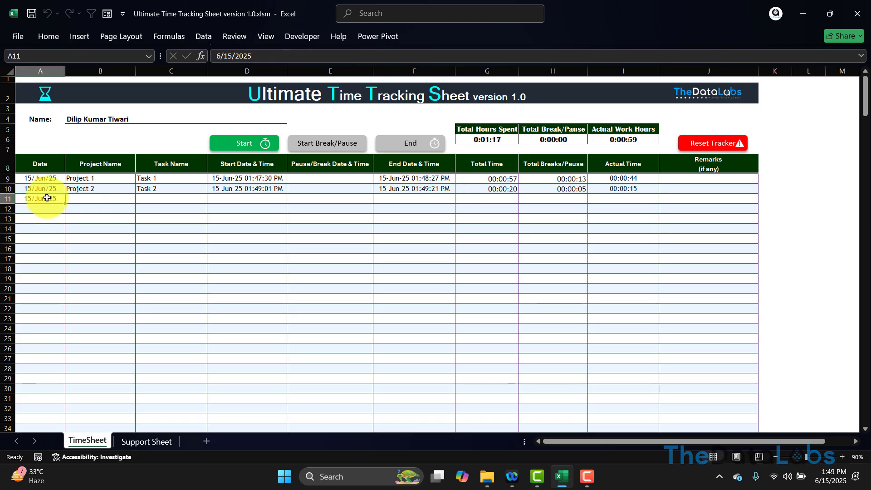
Step: Set row 11 to Project 3 / Task 3 and time a 00:00:02 session without a break
click(107, 199)
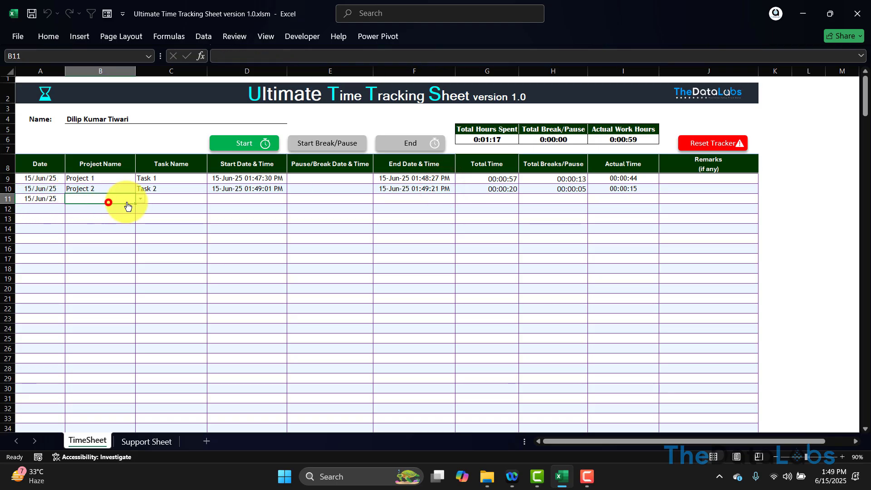
click(140, 198)
click(109, 221)
click(170, 199)
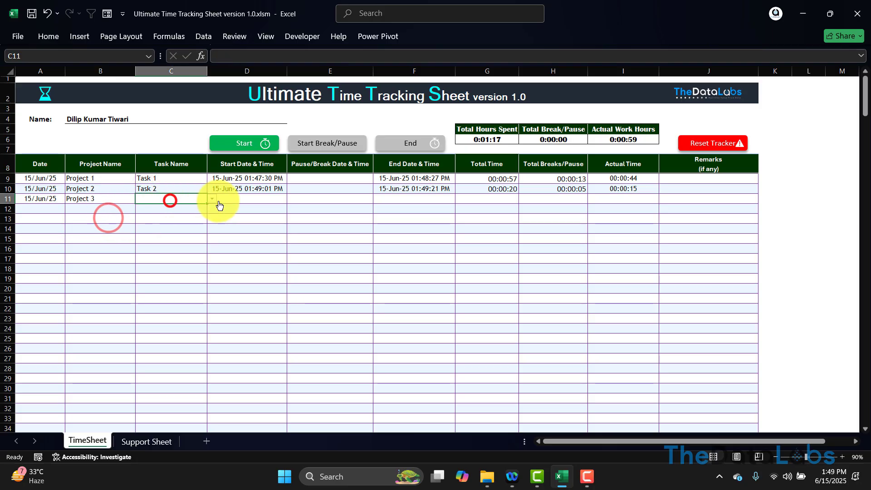
click(211, 198)
click(171, 221)
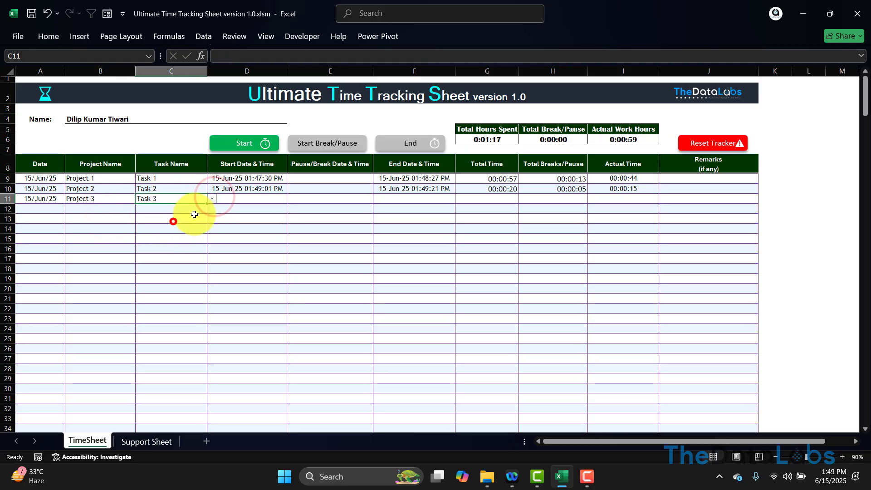
click(233, 143)
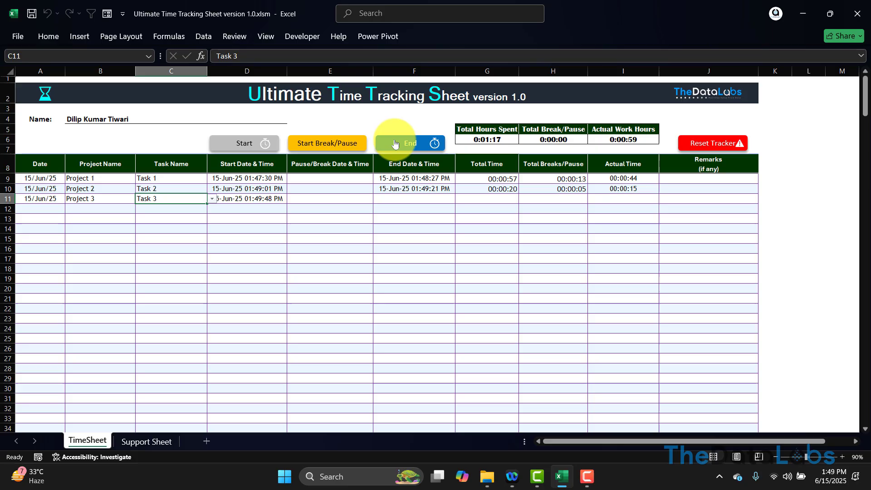
click(413, 197)
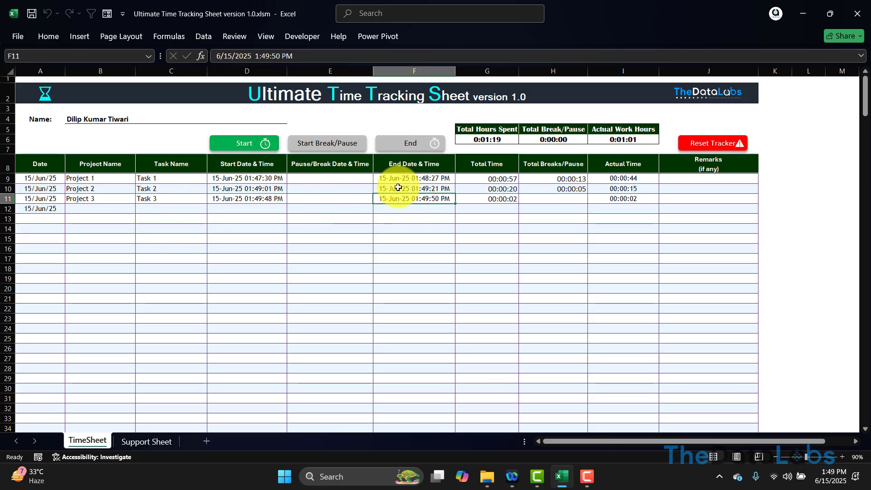
click(43, 212)
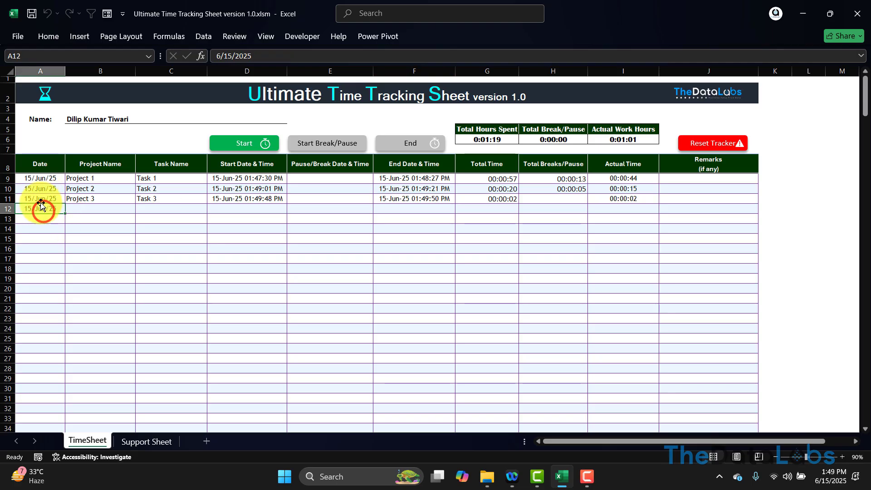